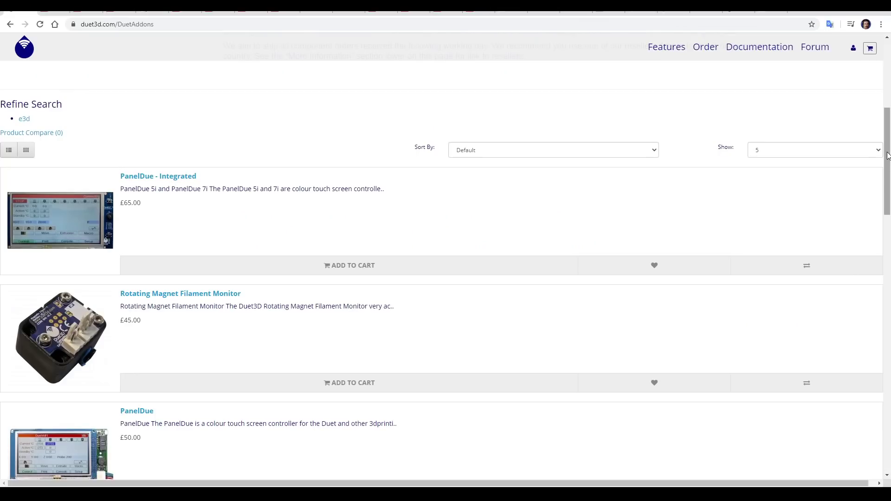
# Step: Scroll back up the Product Comparison table of the three Duet 2 boards
pyautogui.scroll(4, 887, 118)
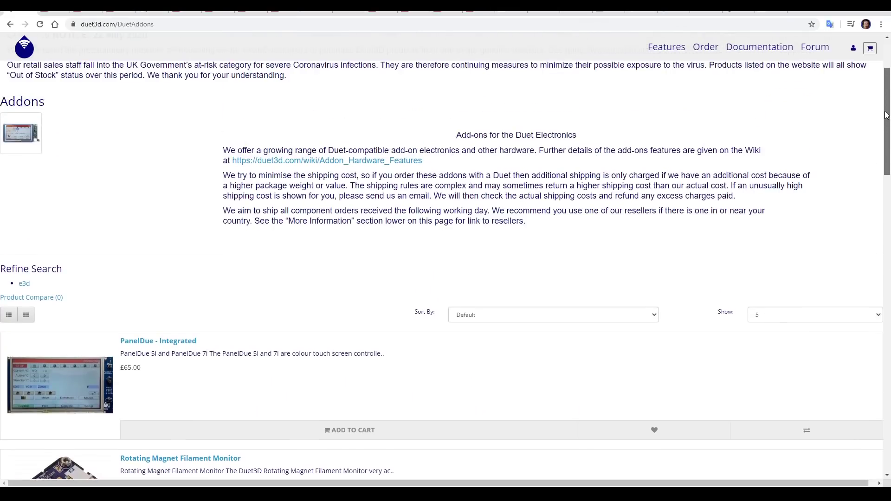
# Step: Scroll down the wiki's 'The Duet family of motion control electronics' comparison table
pyautogui.moveTo(886, 118); pyautogui.dragTo(889, 255)
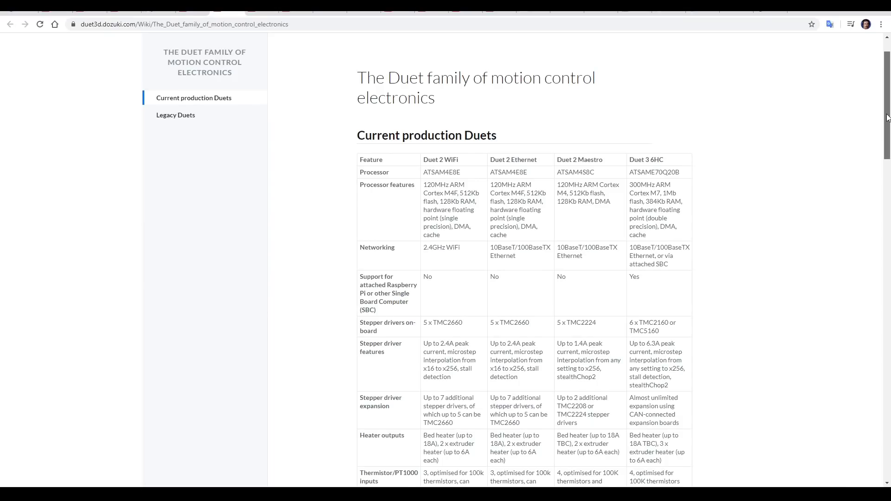
# Step: Scroll the Current production Duets table down to the heater, endstop and fan rows
pyautogui.moveTo(887, 118); pyautogui.dragTo(887, 124)
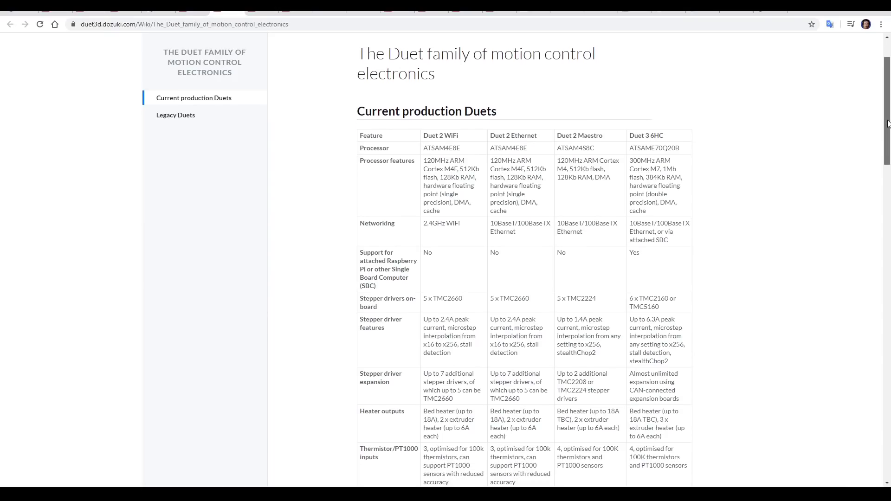
pyautogui.moveTo(888, 124); pyautogui.dragTo(888, 140)
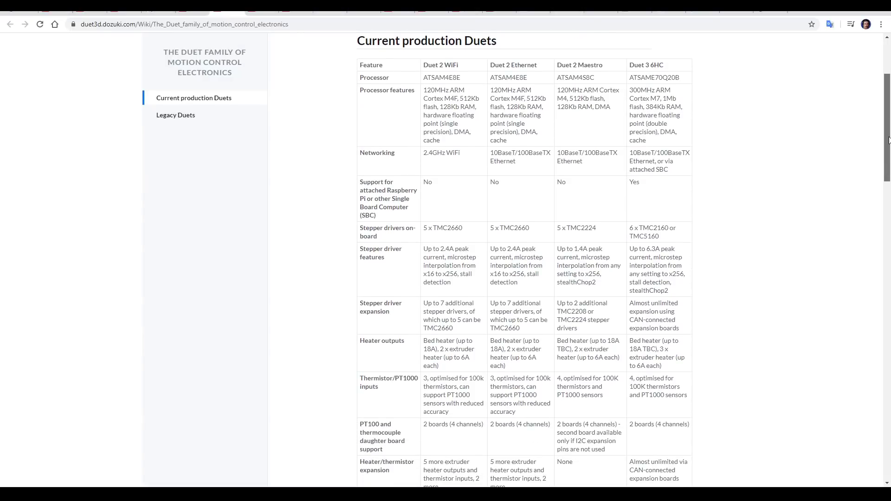
pyautogui.moveTo(888, 139); pyautogui.dragTo(888, 178)
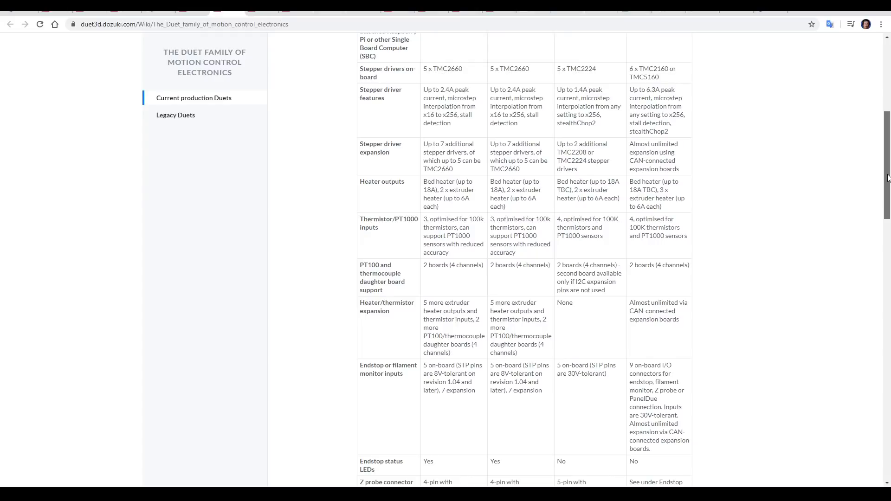
pyautogui.moveTo(888, 177); pyautogui.dragTo(888, 204)
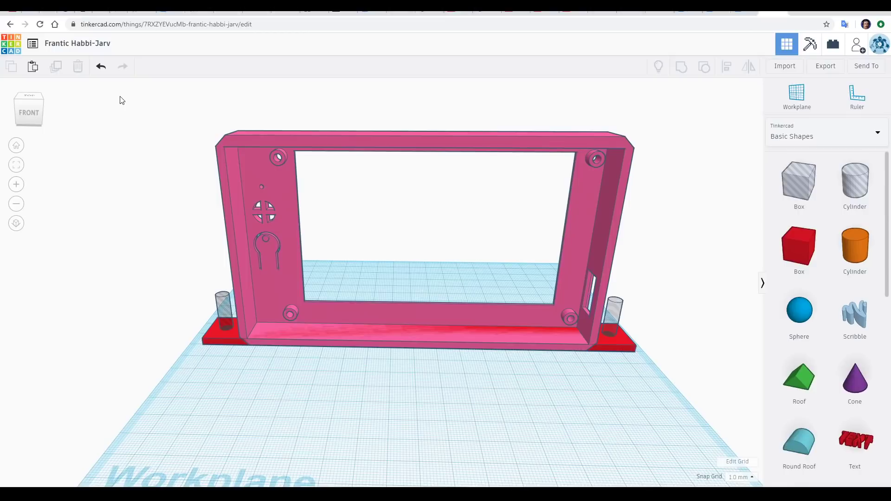
# Step: Select all four PanelDue case shapes and group them into one shape
pyautogui.moveTo(119, 97); pyautogui.dragTo(717, 374)
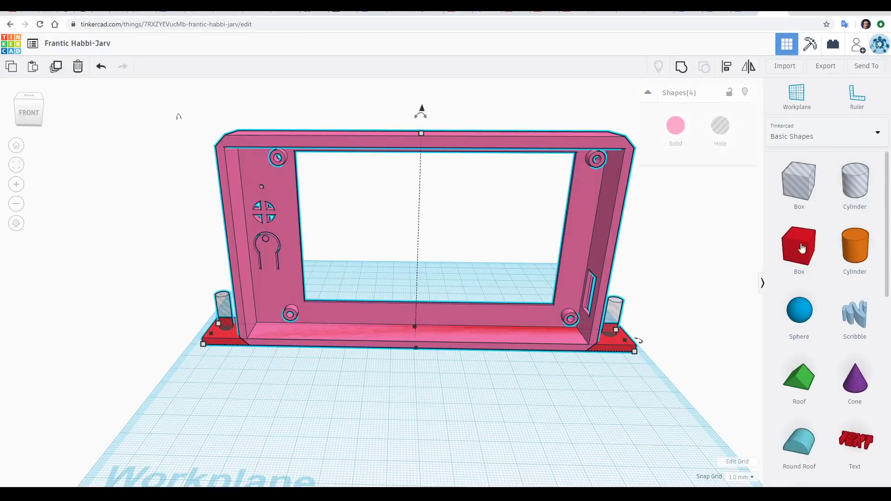
pyautogui.click(682, 66)
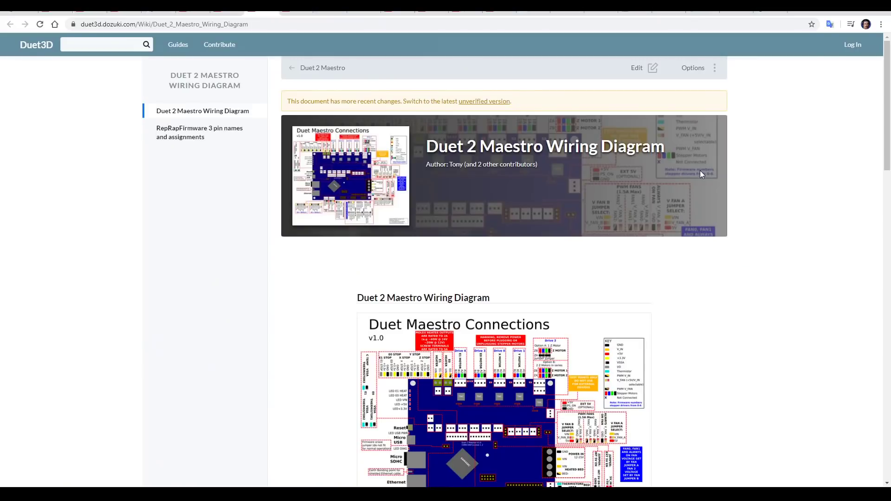
# Step: Open the Duet 2 Maestro wiring diagram image at full size and scroll through it
pyautogui.scroll(-5, 700, 171)
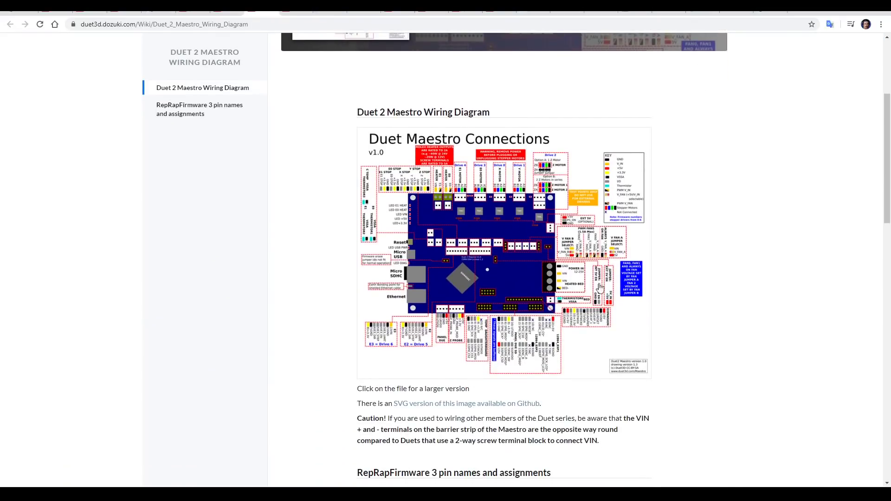
pyautogui.click(598, 285)
pyautogui.scroll(-2, 884, 121)
pyautogui.moveTo(884, 121); pyautogui.dragTo(881, 215)
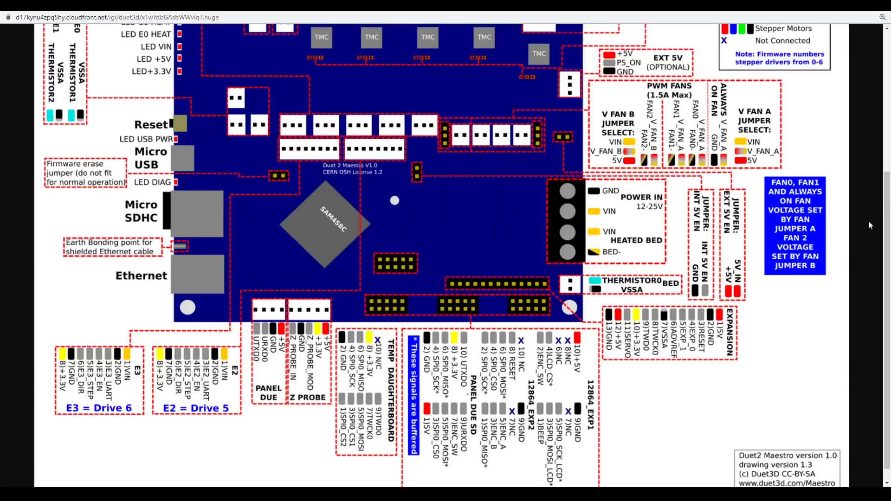
pyautogui.scroll(5, 845, 247)
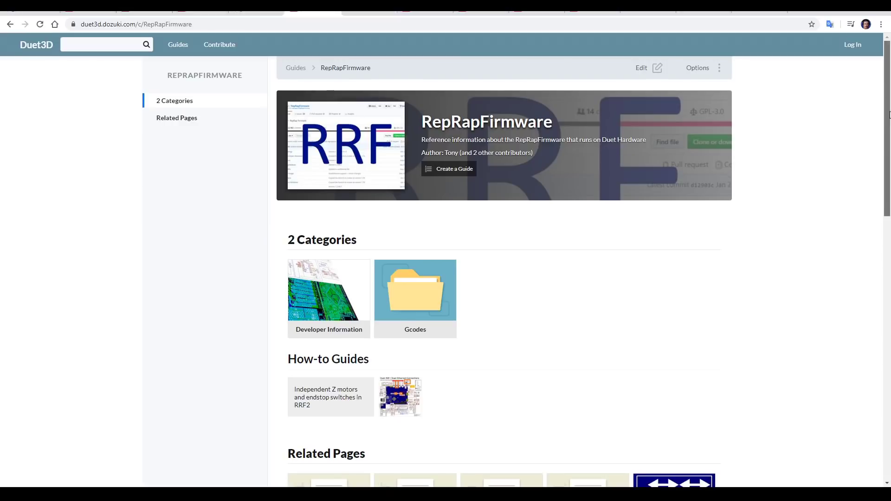
# Step: Scroll the RepRapFirmware category page down to the 'Firmware differences from Marlin, Repetier etc' link
pyautogui.scroll(-5, 890, 217)
pyautogui.moveTo(889, 218); pyautogui.dragTo(871, 342)
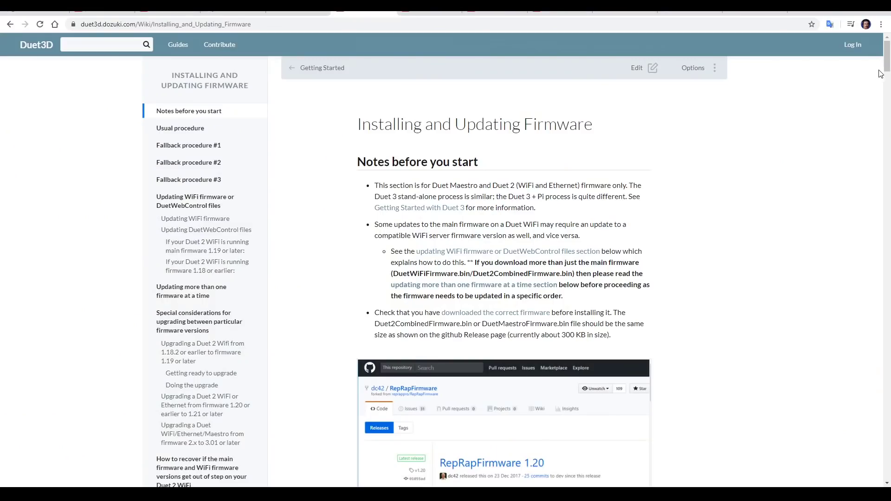
# Step: Scroll to Fallback procedure #1 and down the Release 3.0 page to DuetMaestroFirmware.bin
pyautogui.moveTo(887, 60); pyautogui.dragTo(889, 124)
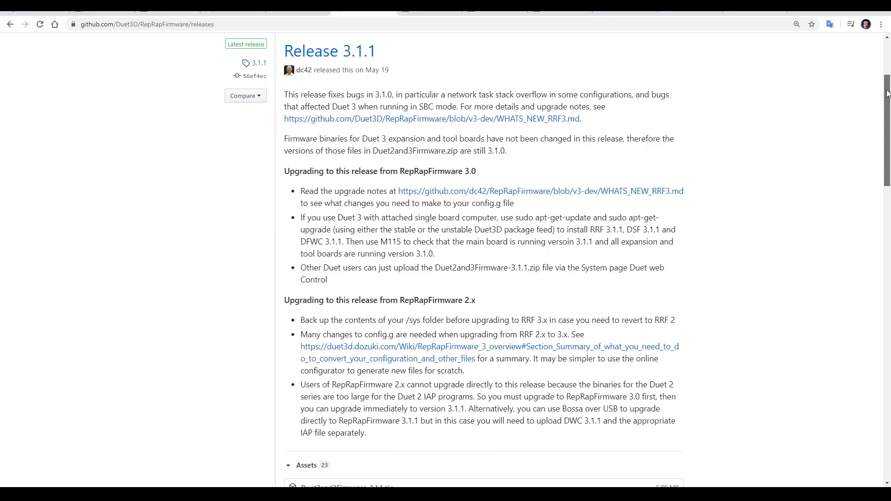
pyautogui.moveTo(888, 97); pyautogui.dragTo(889, 392)
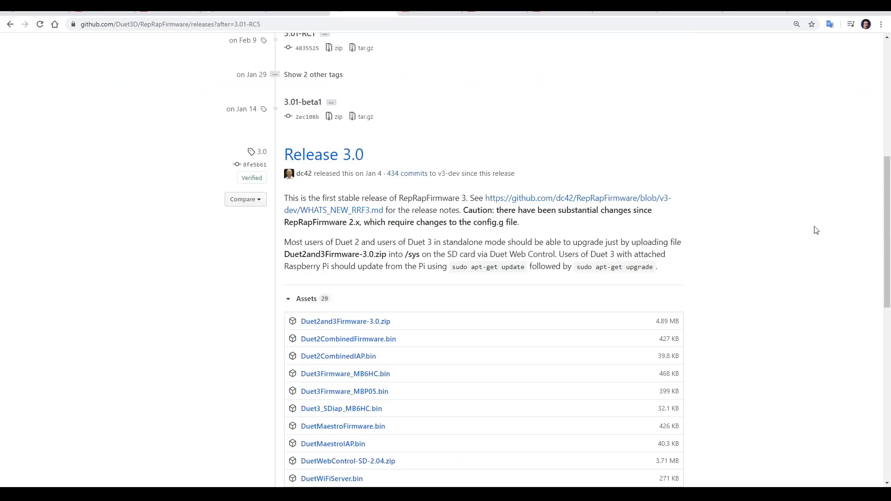
pyautogui.scroll(-2, 816, 230)
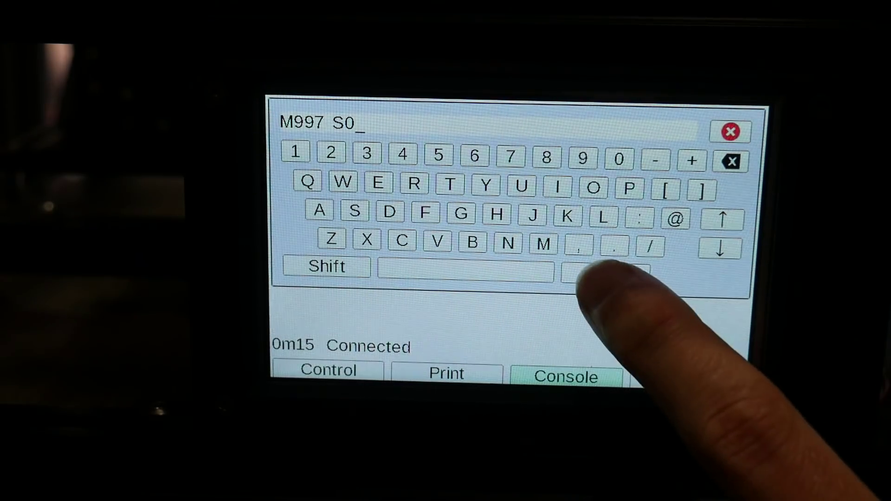
# Step: Send M997 S0 from the PanelDue console to install the new firmware
pyautogui.click(603, 273)
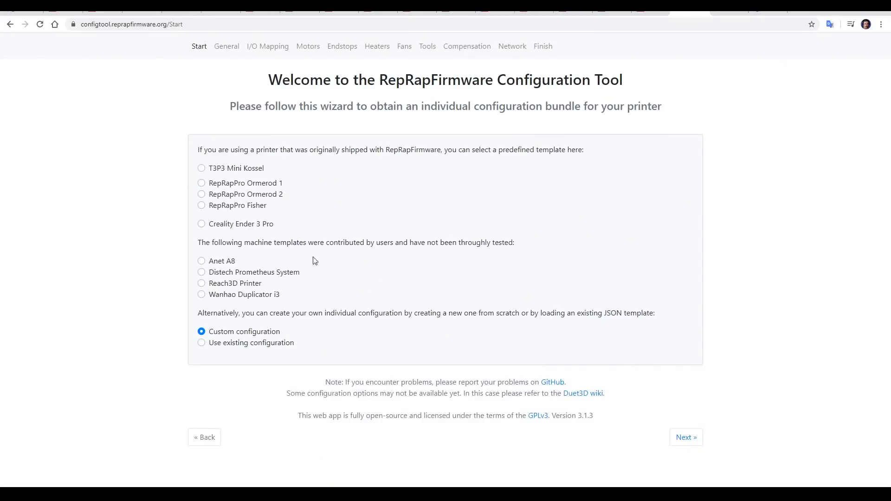
# Step: Choose Duet 2 Maestro as the board on the general settings page
pyautogui.click(686, 438)
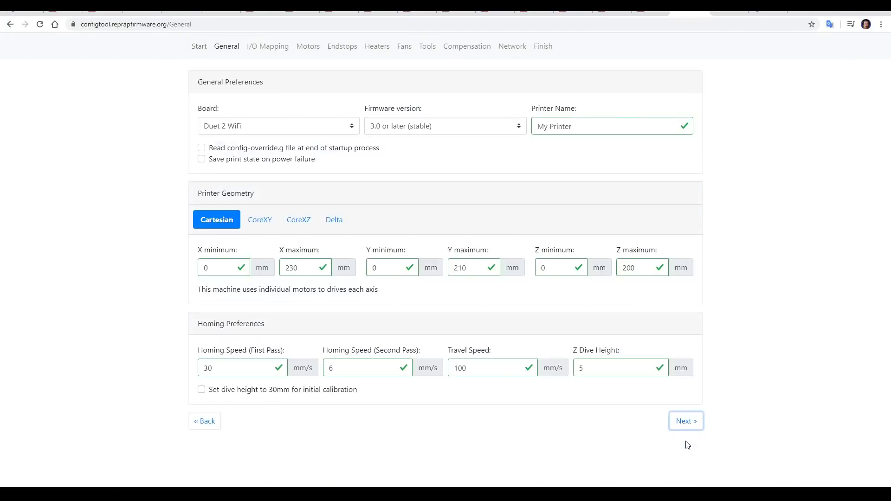
pyautogui.click(352, 130)
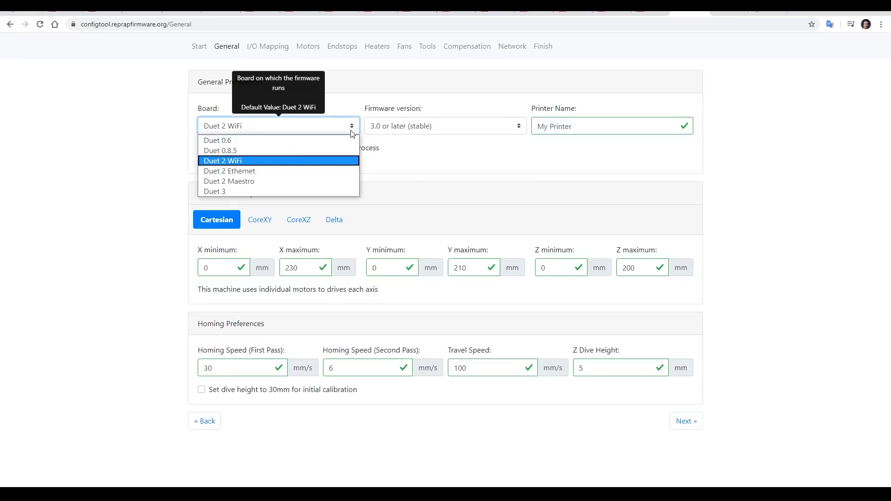
pyautogui.click(265, 181)
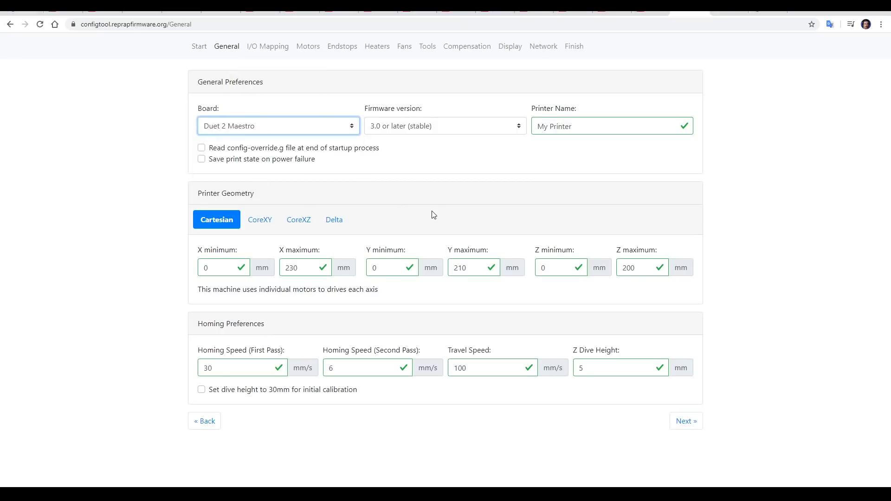
# Step: Name the printer SK-GO and enable saving print state on power failure
pyautogui.moveTo(583, 125); pyautogui.dragTo(535, 124)
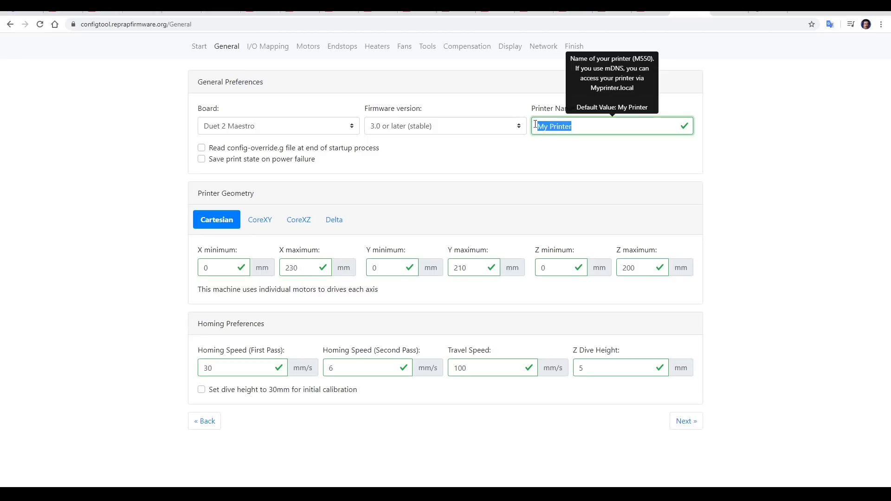
pyautogui.write('SK-GO')
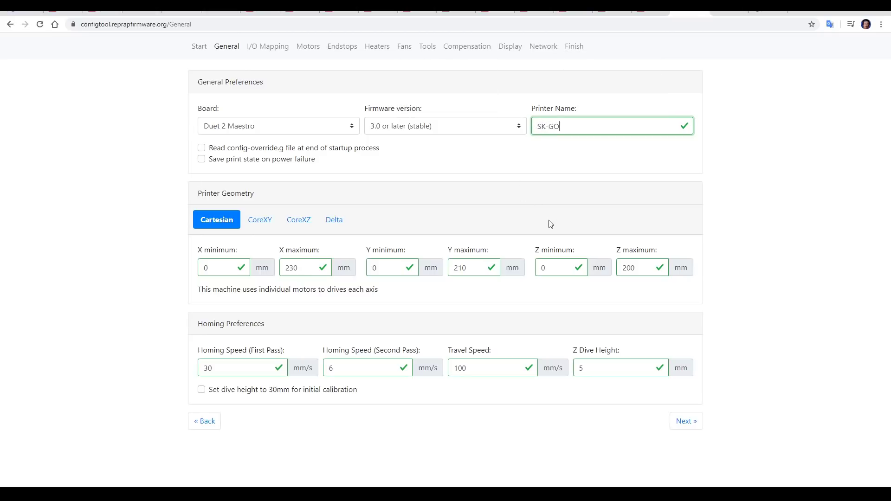
pyautogui.click(746, 183)
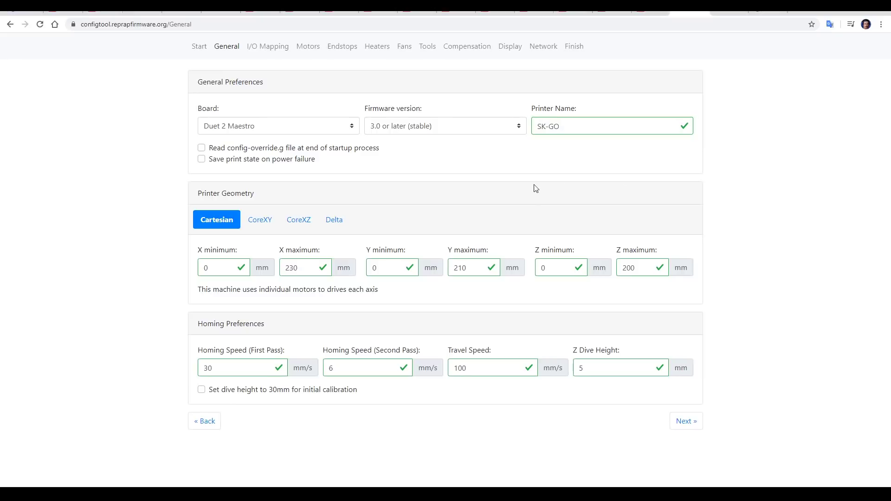
pyautogui.click(279, 160)
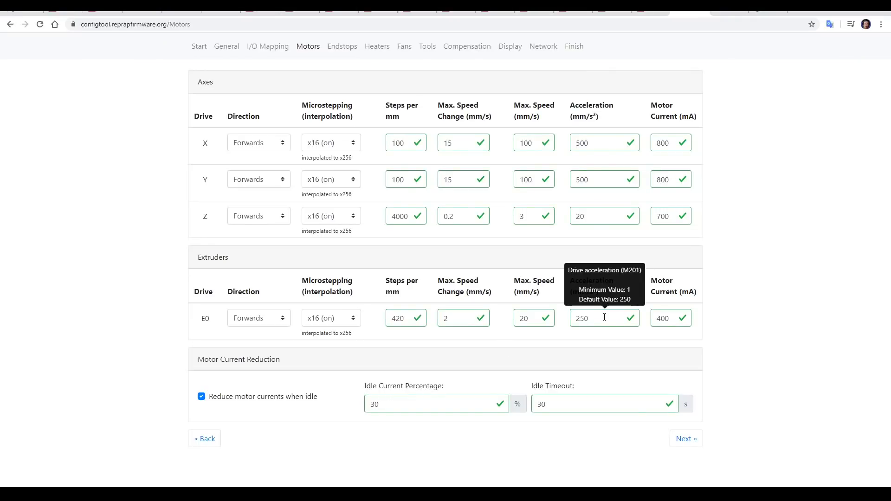
# Step: Check the extruder motor current and keep the Z endstop at the low end
pyautogui.moveTo(671, 318); pyautogui.dragTo(655, 317)
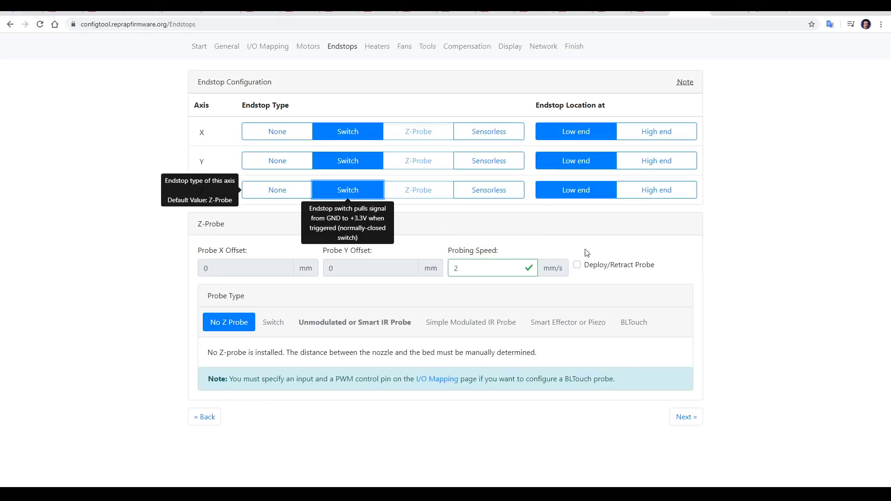
pyautogui.click(584, 194)
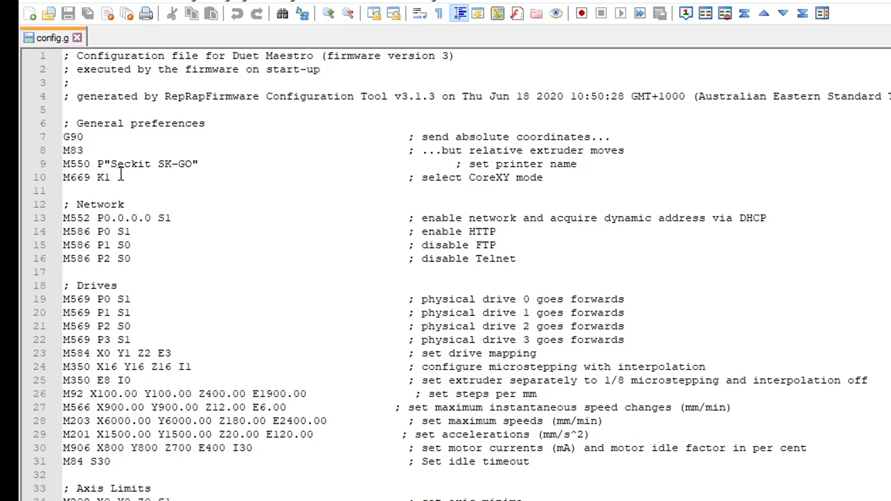
pyautogui.moveTo(420, 178); pyautogui.dragTo(568, 179)
pyautogui.click(568, 178)
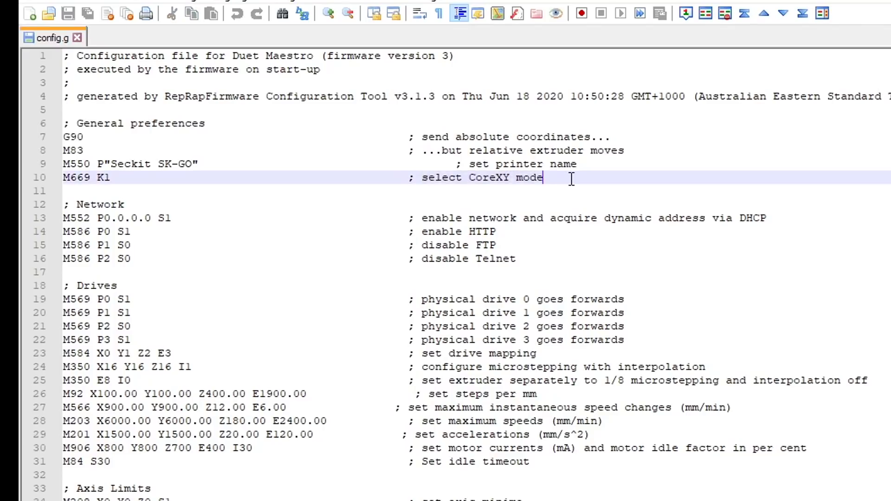
pyautogui.click(281, 299)
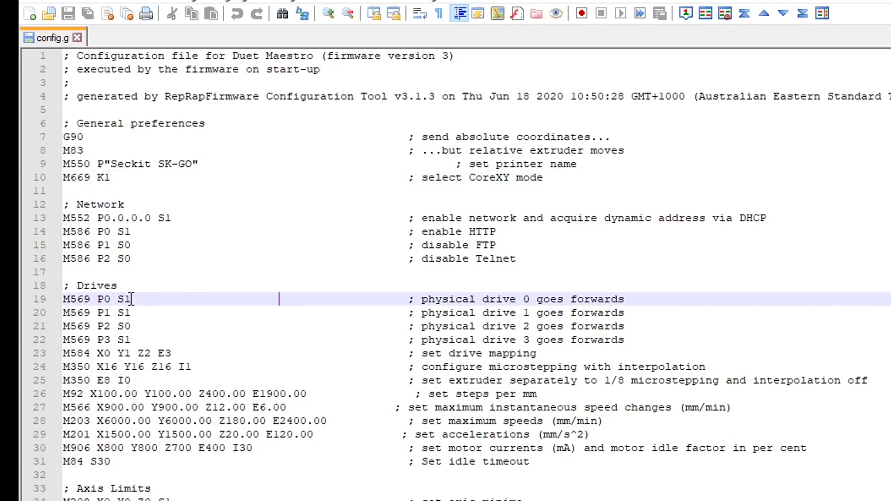
pyautogui.moveTo(96, 354); pyautogui.dragTo(170, 353)
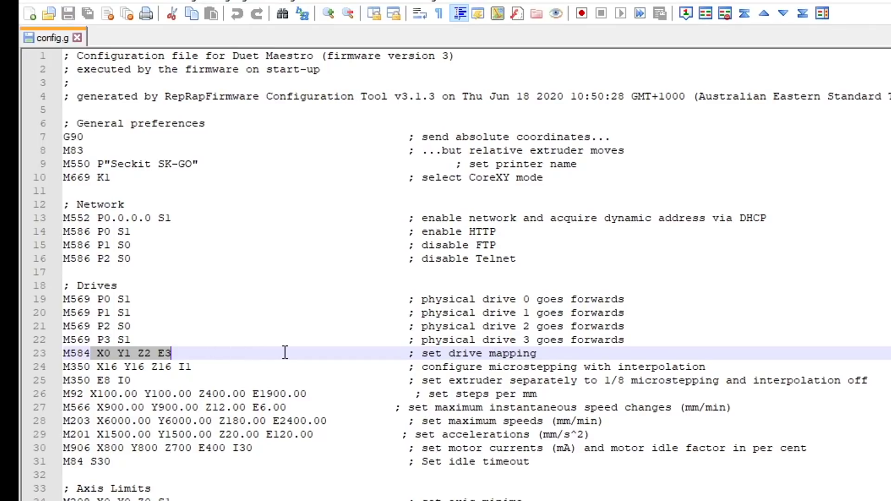
pyautogui.click(299, 353)
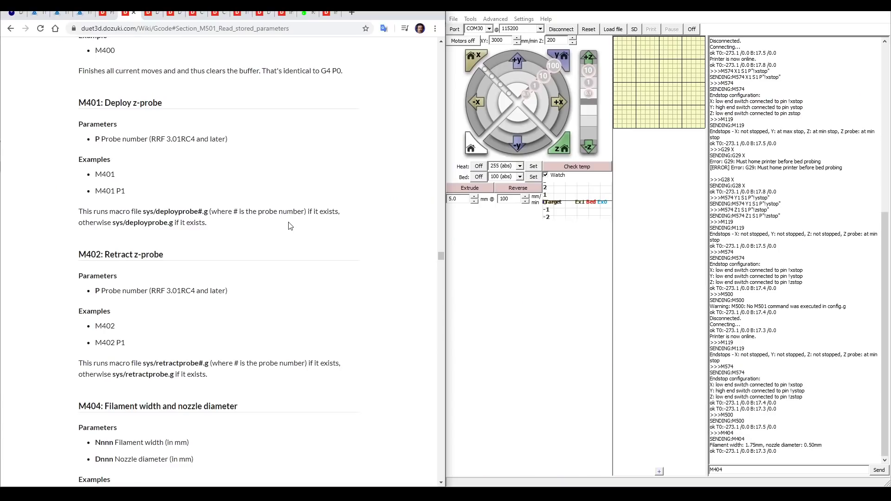
pyautogui.scroll(-5, 290, 226)
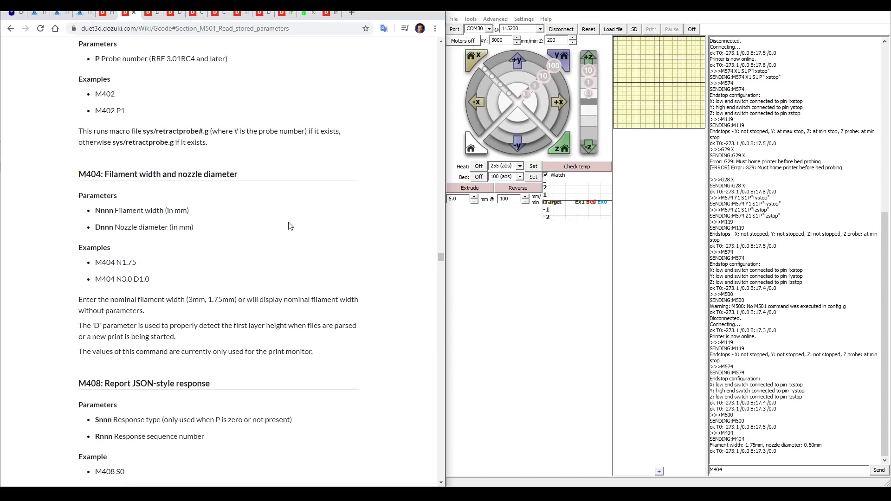
# Step: Confirm the M404 response shows a 1.75 mm filament width and 0.50 mm nozzle diameter
pyautogui.scroll(-1, 290, 226)
pyautogui.click(760, 471)
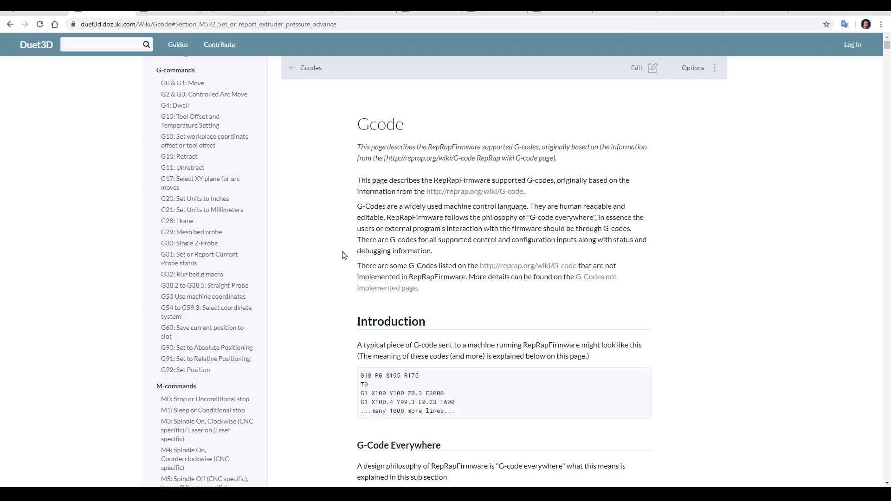
# Step: Scroll to M669 and highlight the CoreXY and linear delta kinematics types in the Knnn list
pyautogui.scroll(-20, 527, 237)
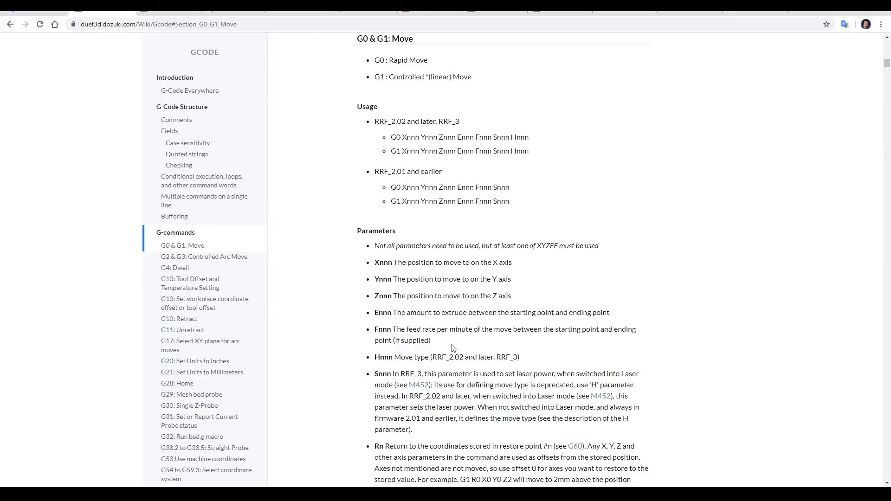
pyautogui.scroll(-9, 410, 247)
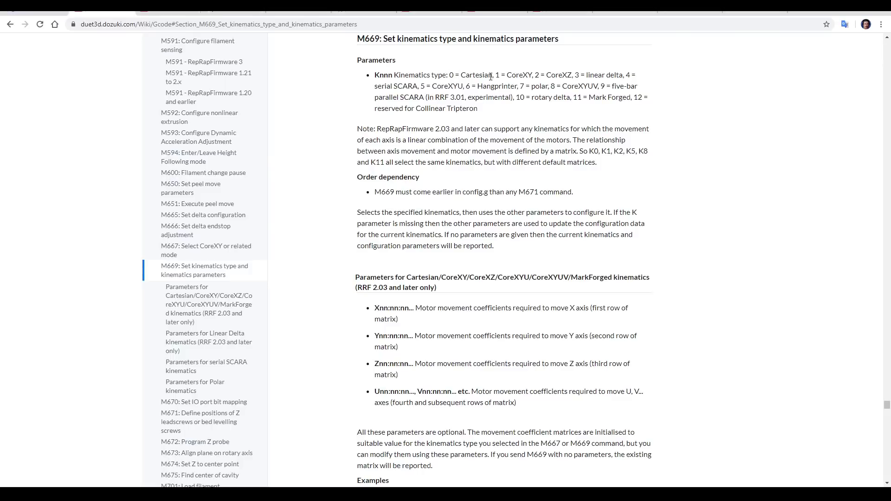
pyautogui.moveTo(507, 76); pyautogui.dragTo(531, 77)
pyautogui.moveTo(586, 75); pyautogui.dragTo(623, 75)
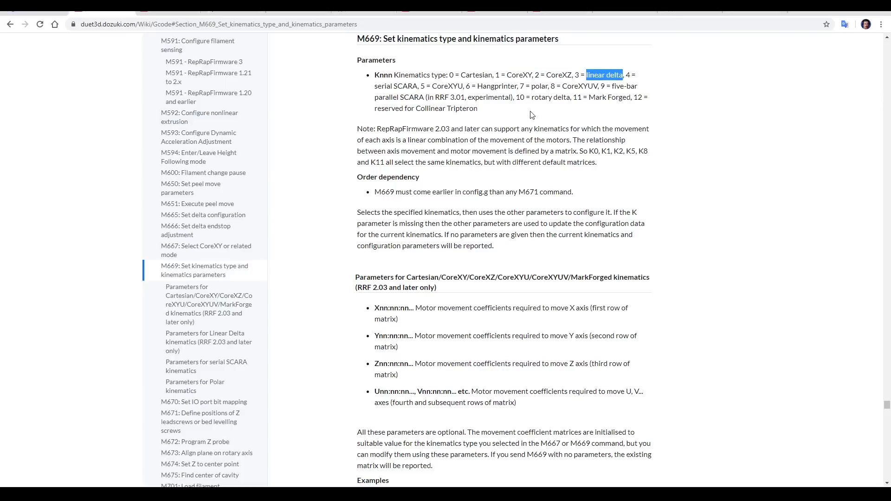
pyautogui.click(532, 114)
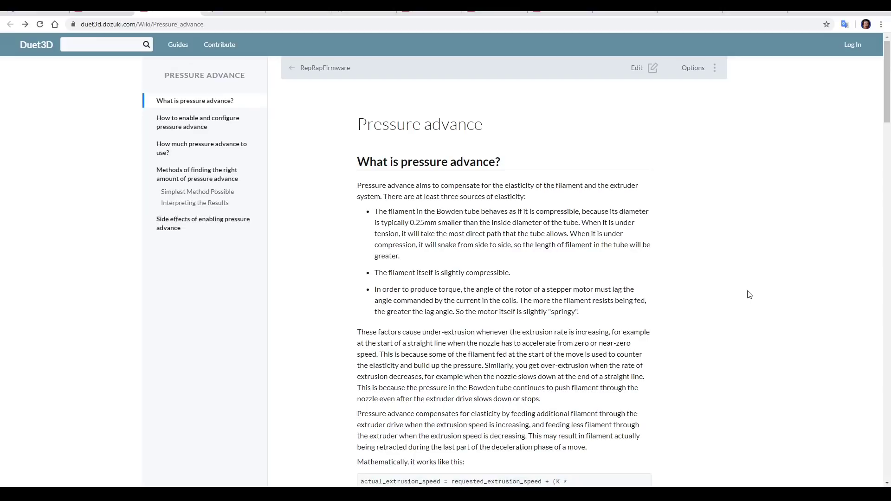
# Step: Highlight the M572 D0 S0.1 pressure advance example
pyautogui.scroll(-9, 749, 295)
pyautogui.moveTo(406, 195); pyautogui.dragTo(361, 194)
pyautogui.click(453, 198)
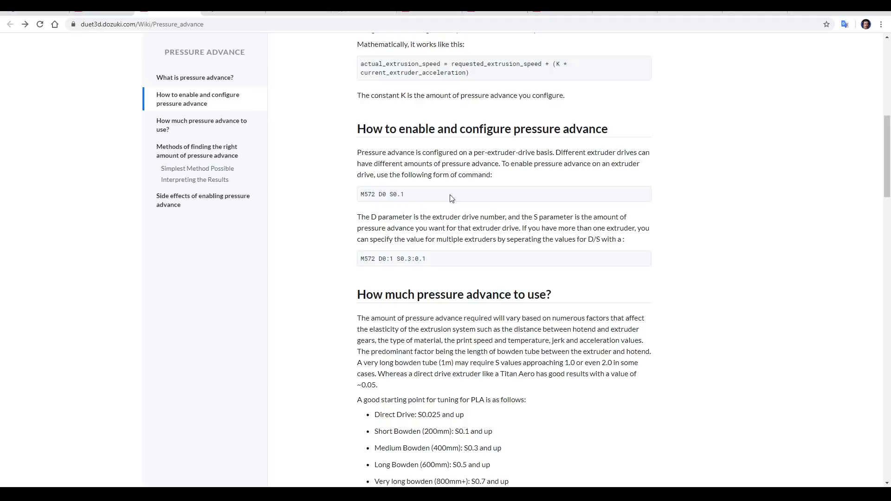
# Step: Note the S0.7 value for very long bowdens and open the Marlin K factor forum thread
pyautogui.scroll(-5, 452, 198)
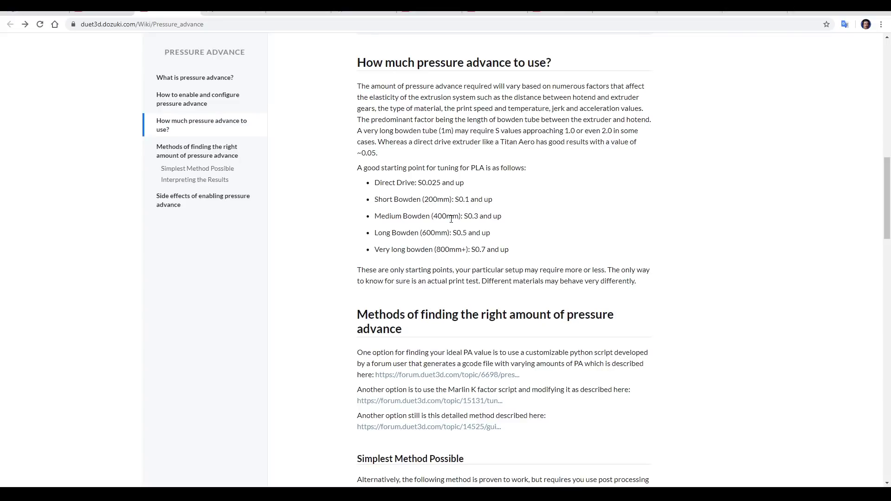
pyautogui.moveTo(471, 249); pyautogui.dragTo(487, 250)
pyautogui.click(504, 250)
pyautogui.scroll(-3, 707, 263)
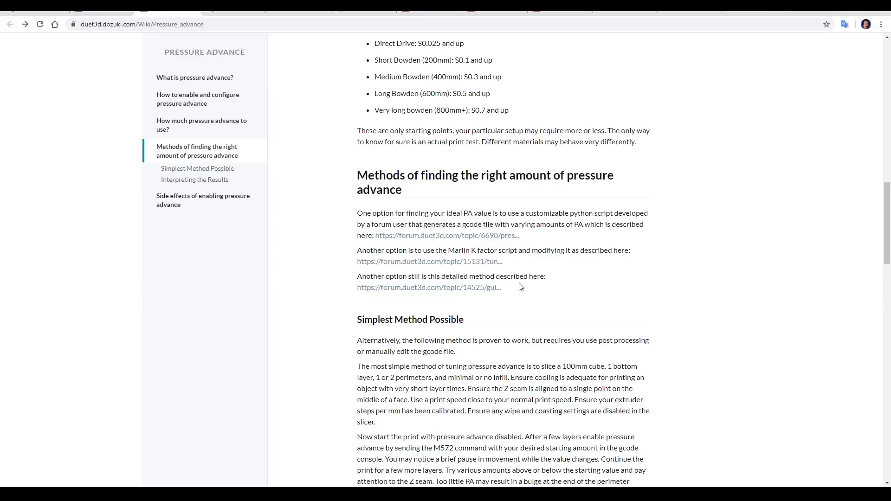
pyautogui.click(493, 265)
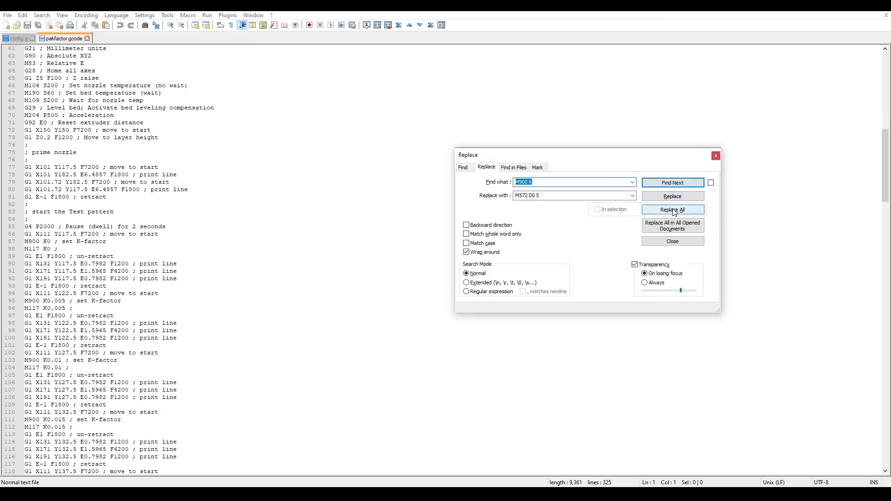
# Step: Replace all M900 K occurrences in pakfactor.gcode with M572 D0 S
pyautogui.click(675, 211)
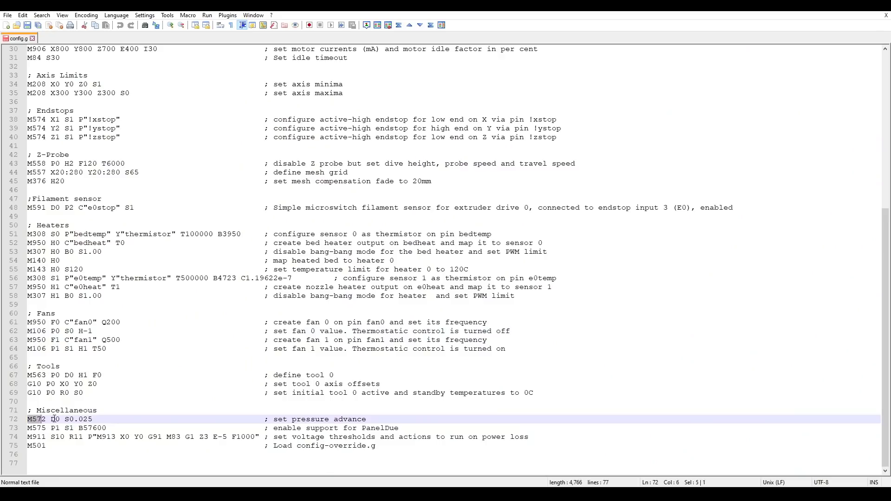
# Step: Highlight the M572 D0 S0.025 pressure advance line in config.g
pyautogui.moveTo(27, 419); pyautogui.dragTo(372, 419)
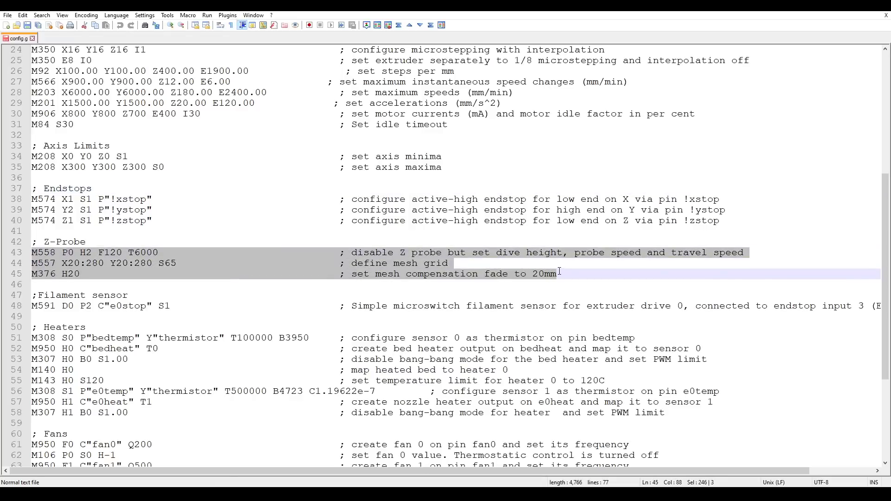
# Step: Clear the Z-probe and mesh grid selection in config.g and switch to the browser
pyautogui.click(587, 288)
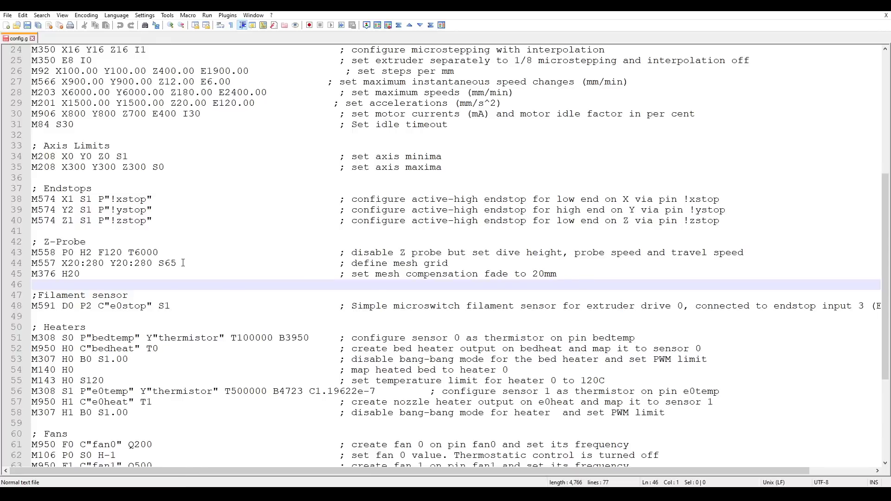
pyautogui.hotkey('alt', 'Tab')
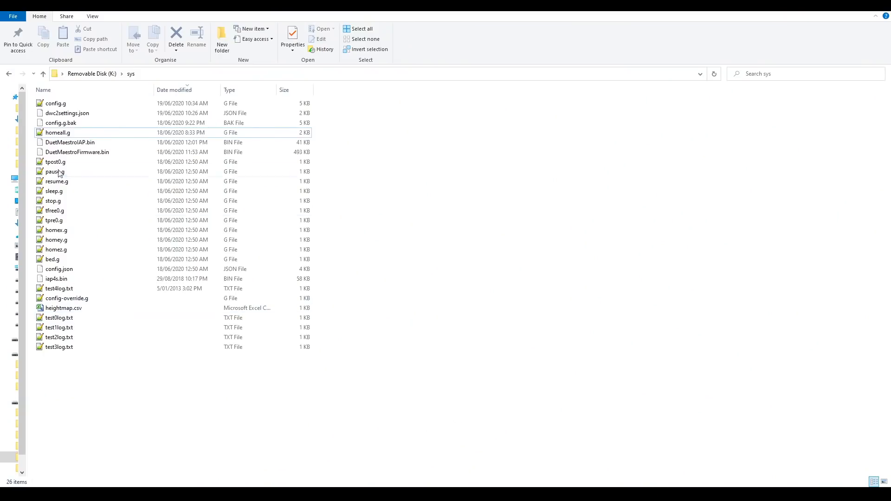
# Step: Open homeall.g and highlight its first-pass X and Y homing moves
pyautogui.doubleClick(104, 246)
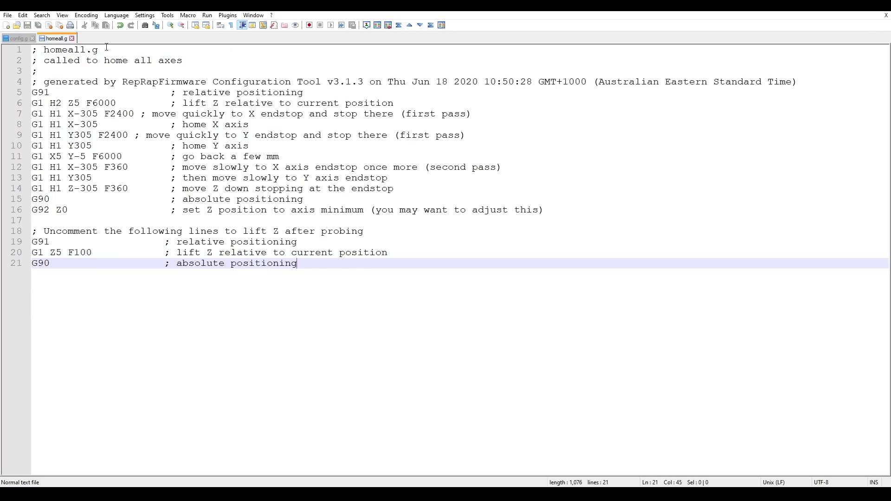
pyautogui.moveTo(33, 111); pyautogui.dragTo(114, 123)
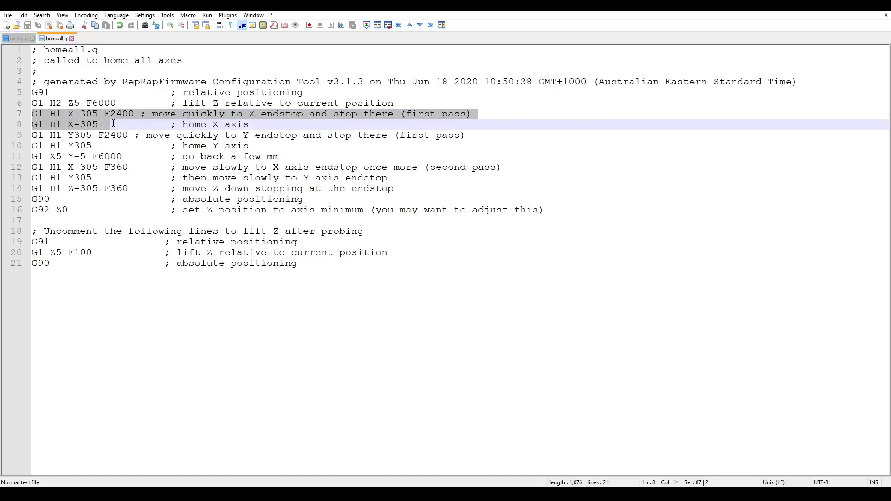
pyautogui.moveTo(33, 134); pyautogui.dragTo(98, 147)
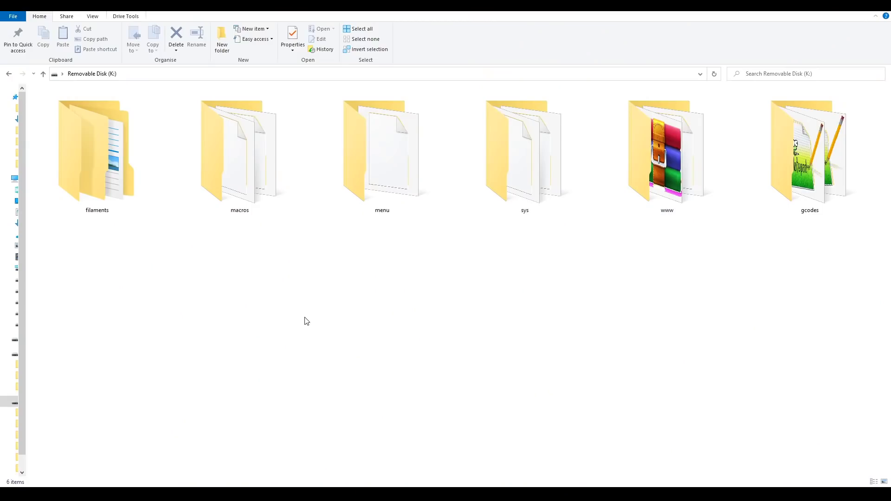
# Step: Open Preheat PLA.g from the macros folder and check its M140 S60 and M104 S200 T0 lines
pyautogui.doubleClick(244, 172)
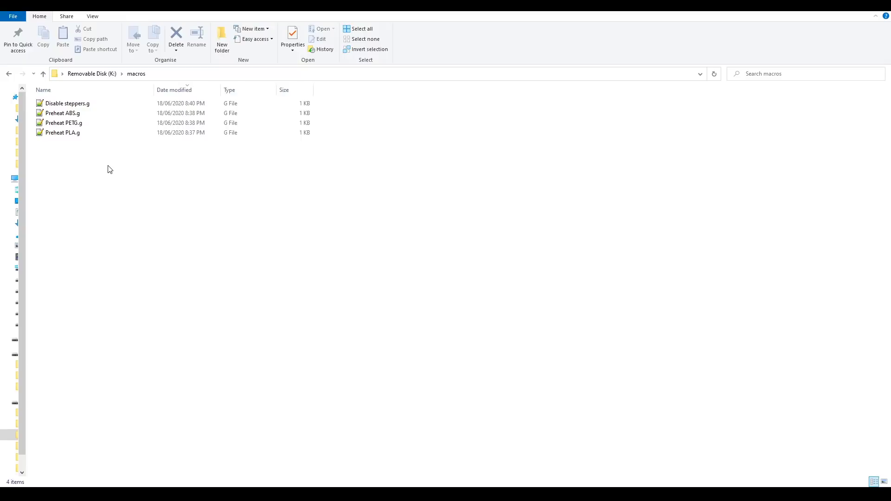
pyautogui.doubleClick(186, 131)
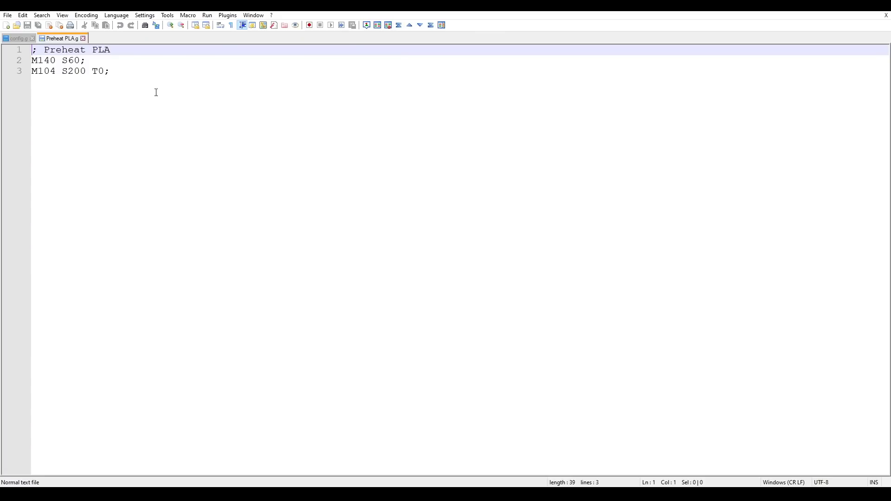
pyautogui.click(112, 62)
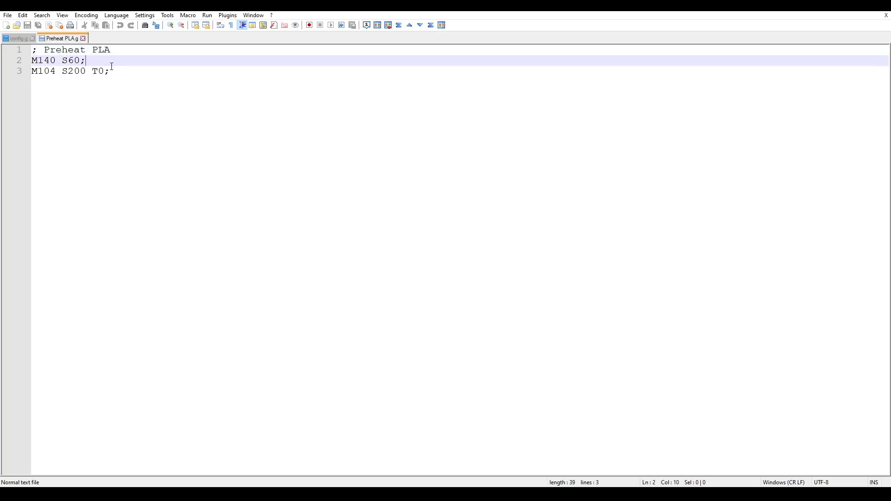
pyautogui.click(117, 70)
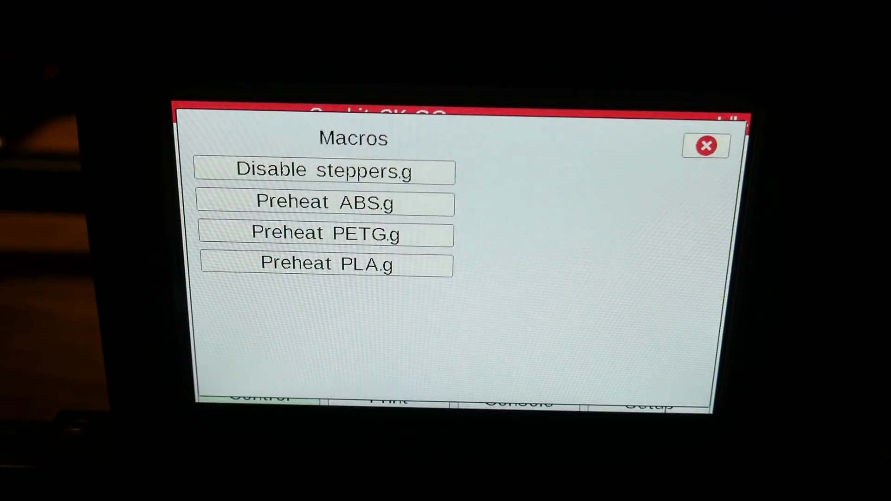
# Step: Run Preheat PLA.g from the PanelDue Macros list, then close the list
pyautogui.click(367, 270)
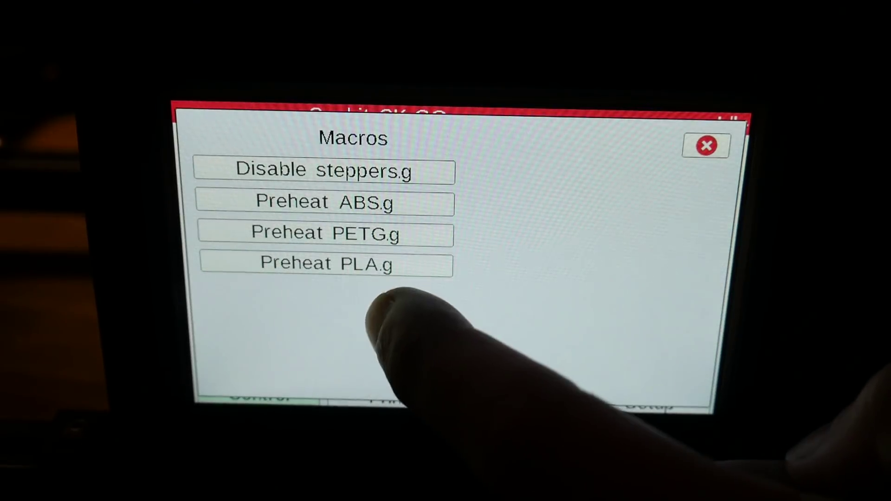
pyautogui.click(706, 145)
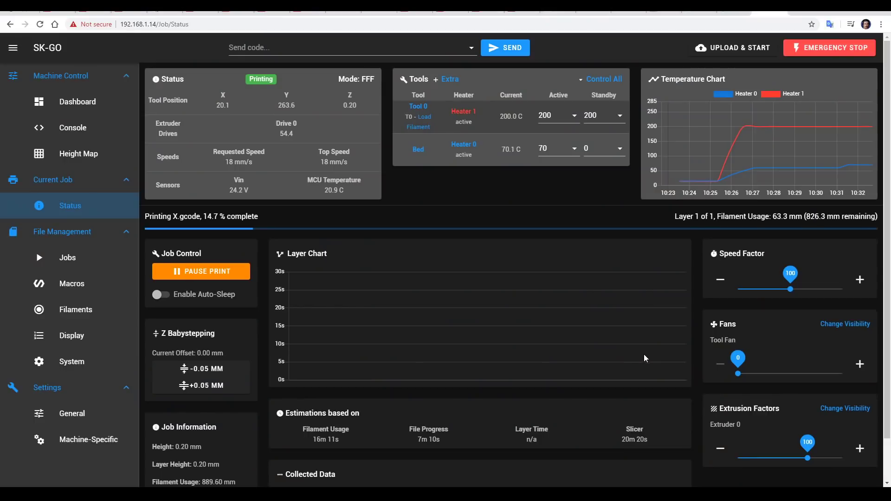
pyautogui.scroll(-2, 644, 354)
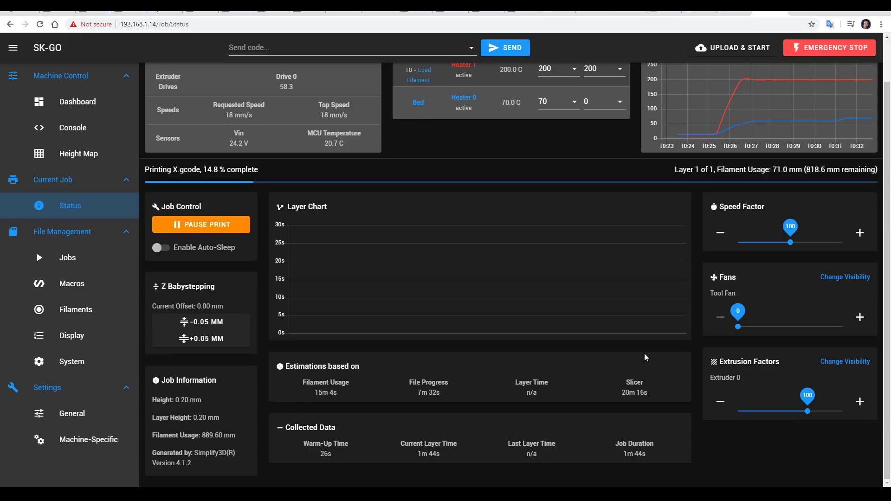
# Step: Visit the Dashboard, Console, Jobs and Macros pages of Duet Web Control
pyautogui.scroll(1, 644, 354)
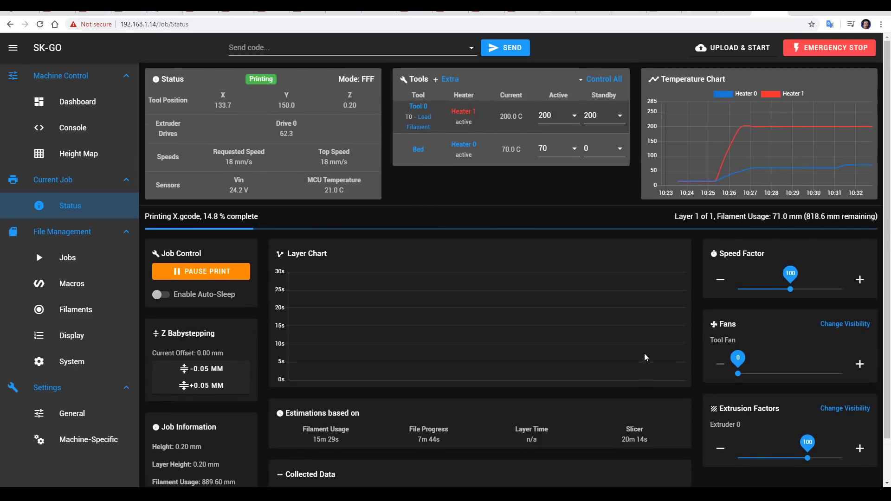
pyautogui.click(80, 112)
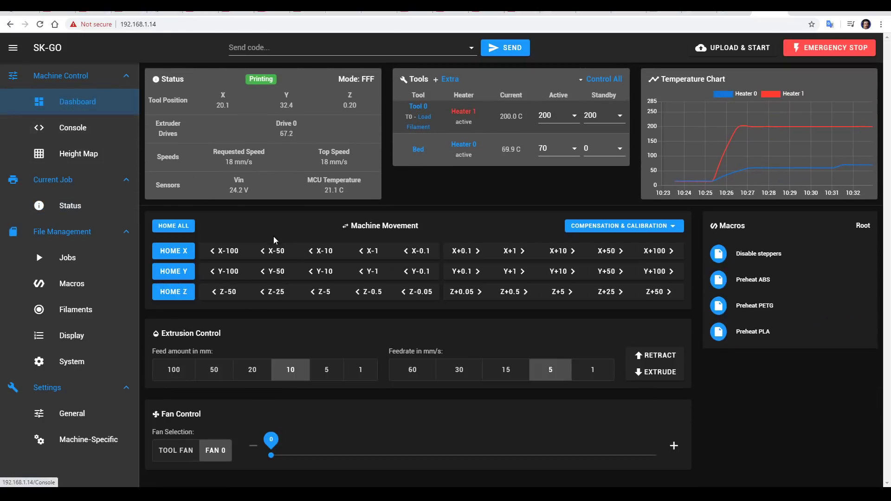
pyautogui.click(81, 133)
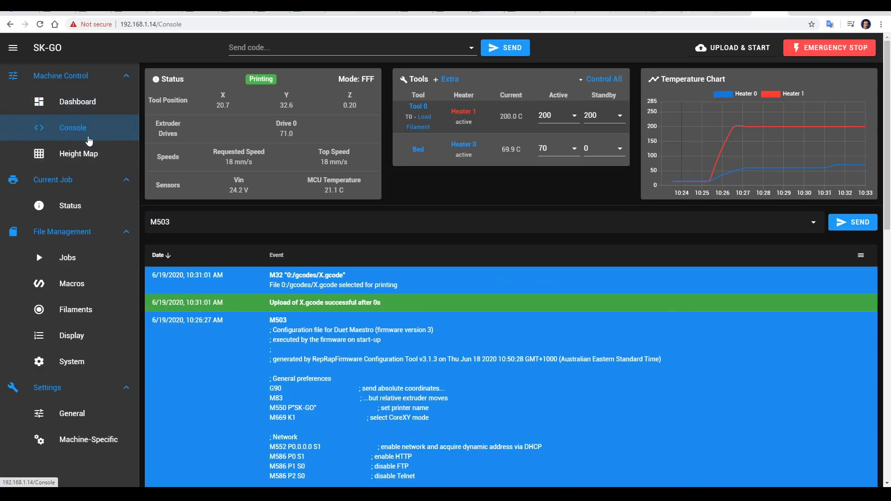
pyautogui.scroll(-10, 389, 353)
pyautogui.scroll(-3, 389, 354)
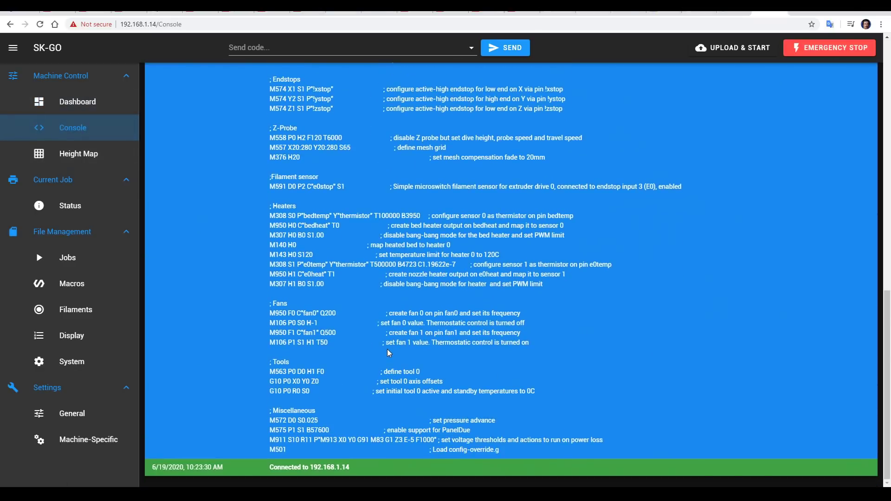
pyautogui.scroll(15, 389, 353)
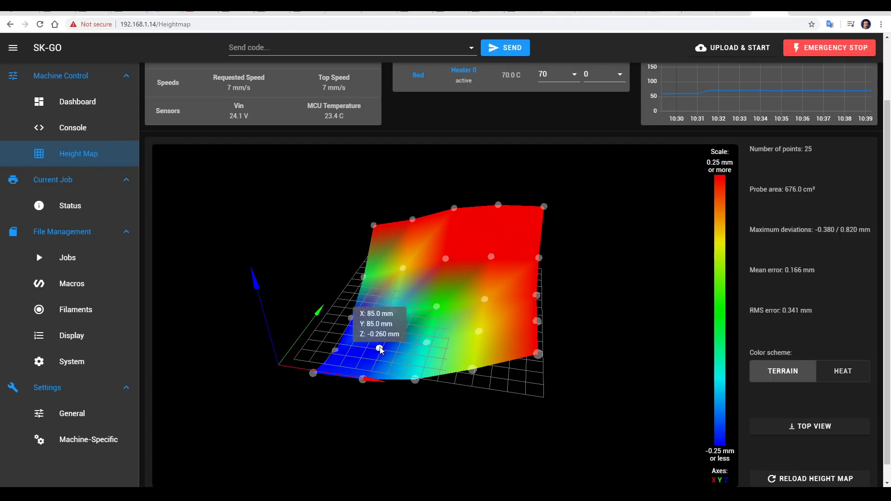
pyautogui.click(82, 262)
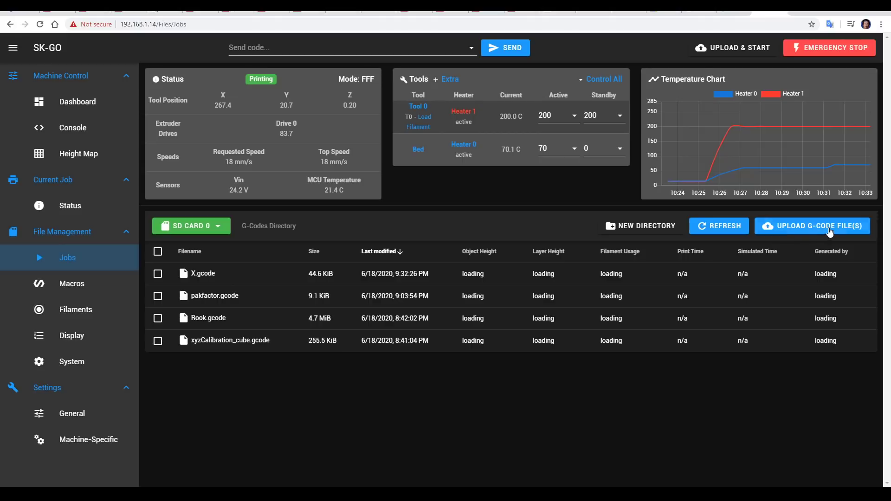
pyautogui.click(72, 284)
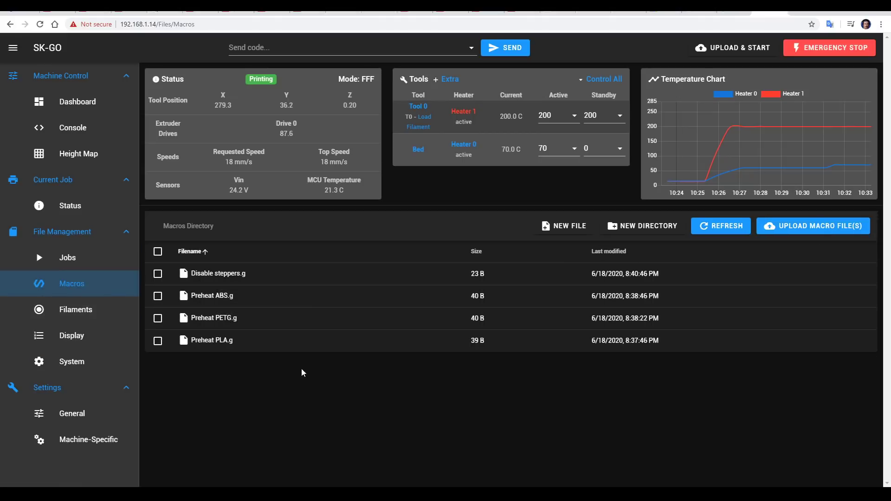
# Step: Cancel the Preheat PLA.g run prompt and open the macro in the file editor instead
pyautogui.click(219, 340)
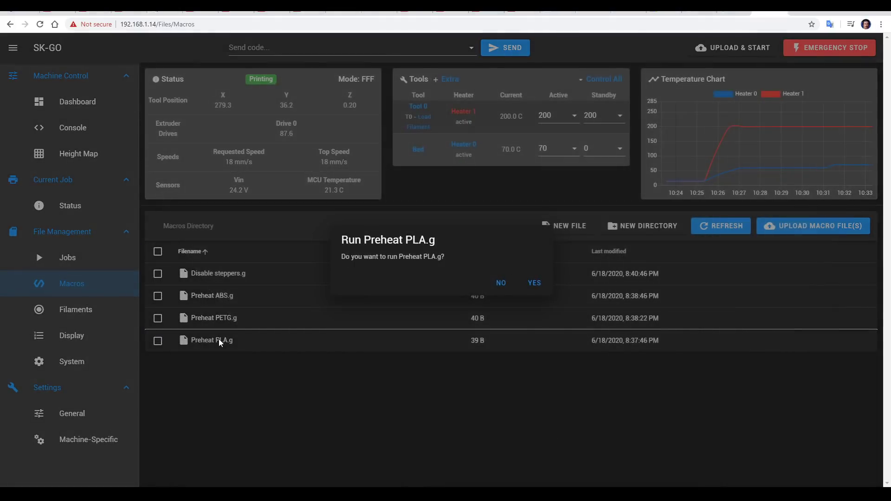
pyautogui.click(471, 313)
pyautogui.rightClick(312, 343)
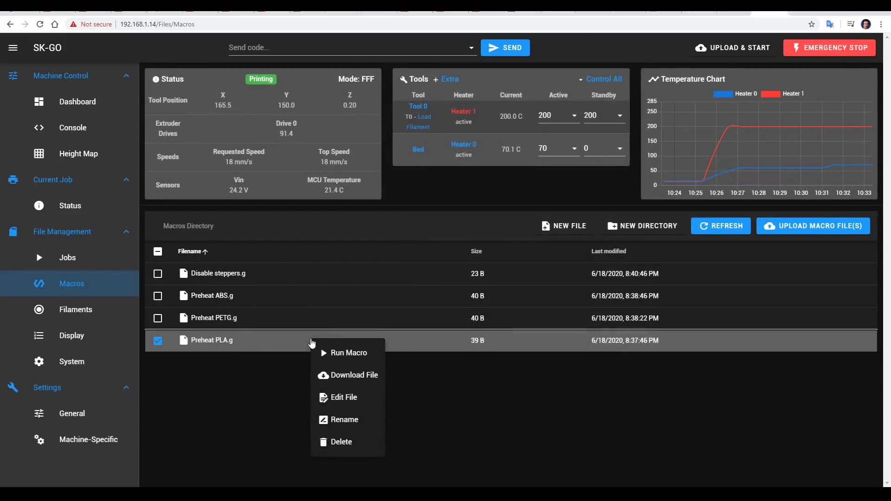
pyautogui.click(341, 396)
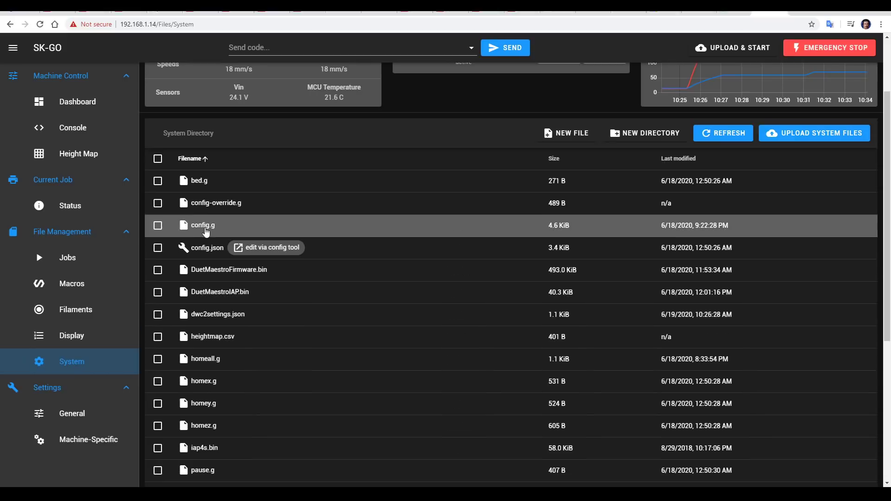
# Step: Edit the M550 line in config.g to name the printer 'Seckit SK-GO' and save the file
pyautogui.click(199, 225)
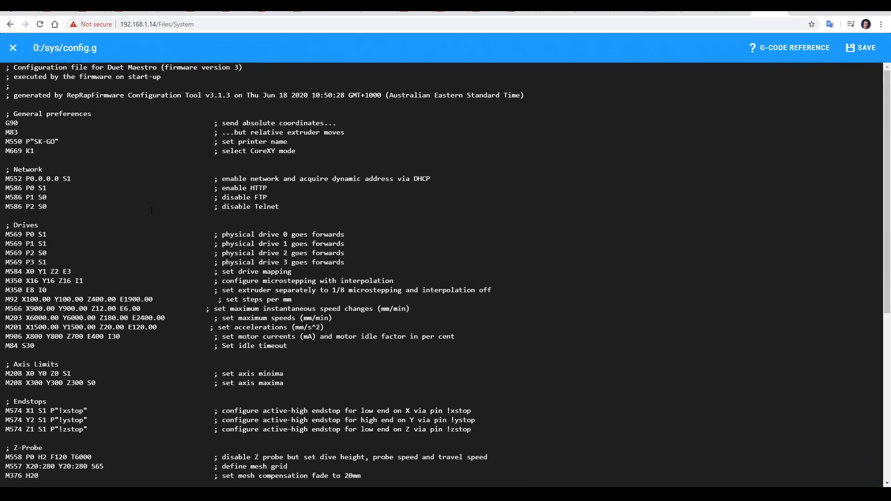
pyautogui.scroll(-6, 151, 212)
pyautogui.scroll(4, 153, 216)
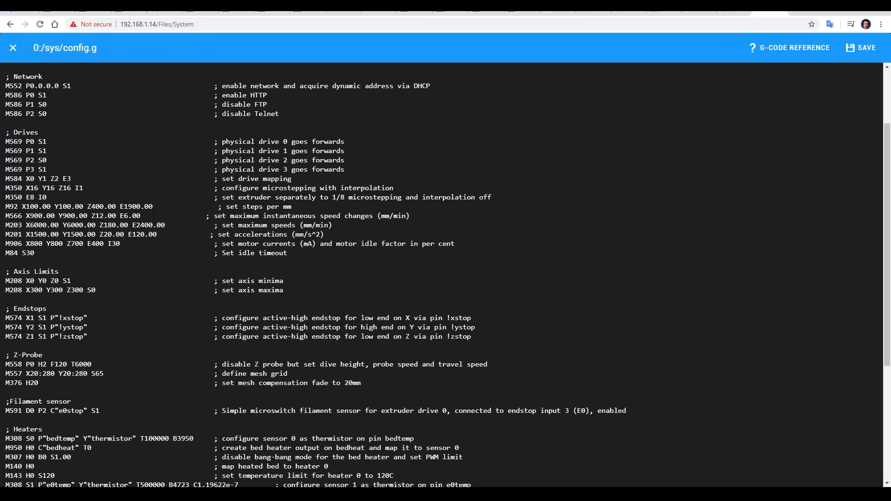
pyautogui.scroll(2, 154, 216)
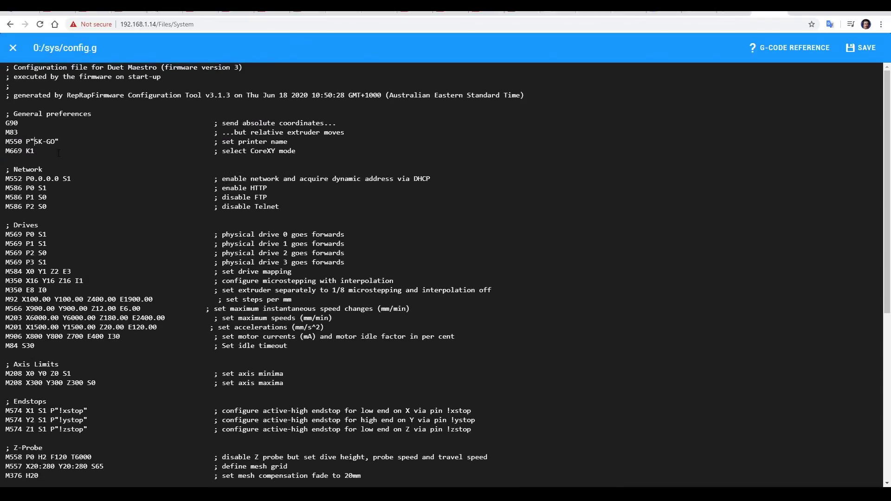
pyautogui.write('Seckit')
pyautogui.click(861, 47)
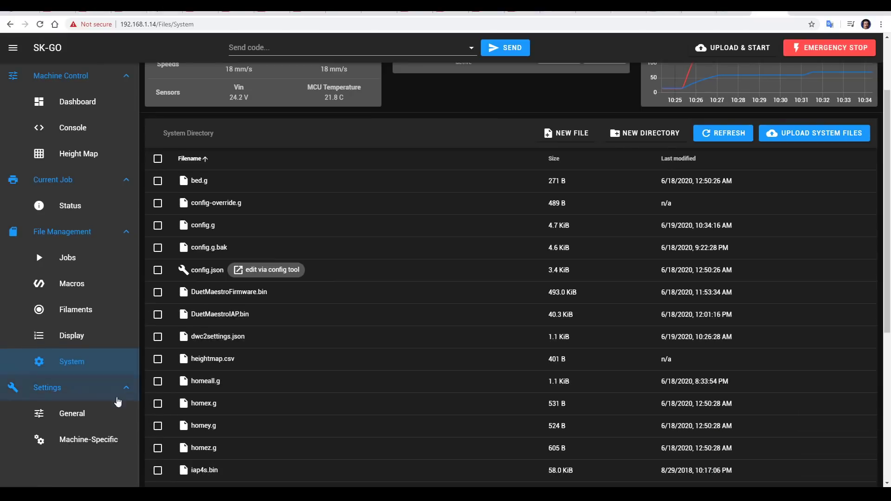
# Step: Browse the General interface settings and select the Webcam URL field
pyautogui.click(84, 413)
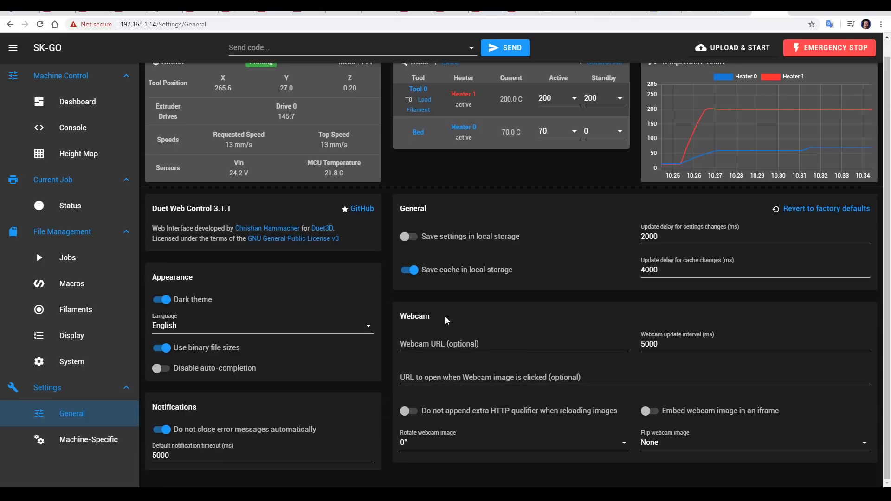
pyautogui.click(446, 344)
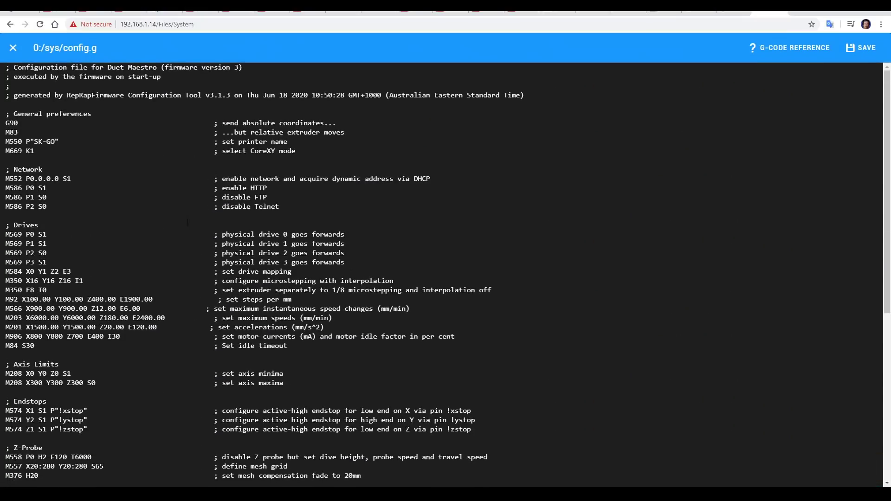
pyautogui.scroll(-6, 152, 211)
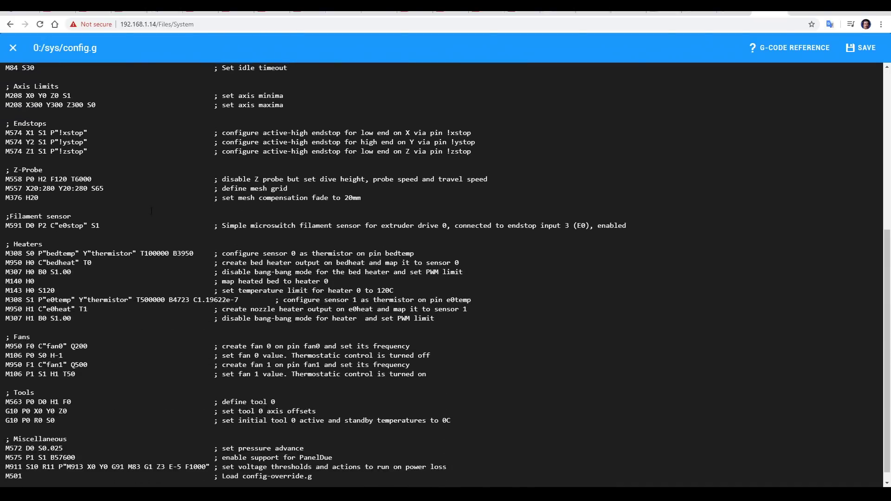